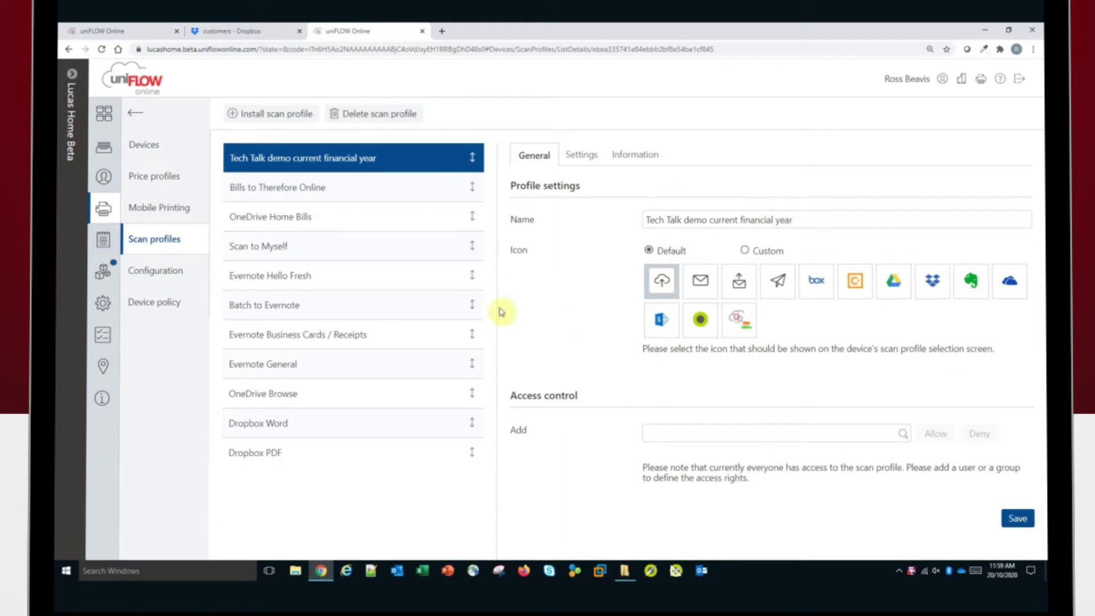
# Open the first Notice of assessment scan job's document preview in Filing Assist
pyautogui.click(123, 33)
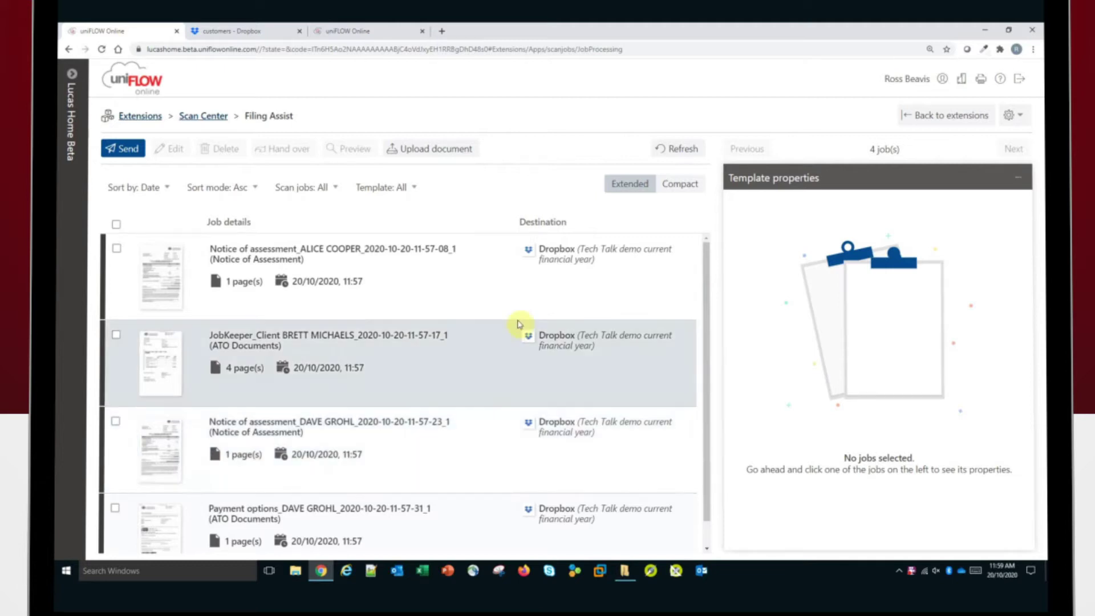
pyautogui.click(403, 285)
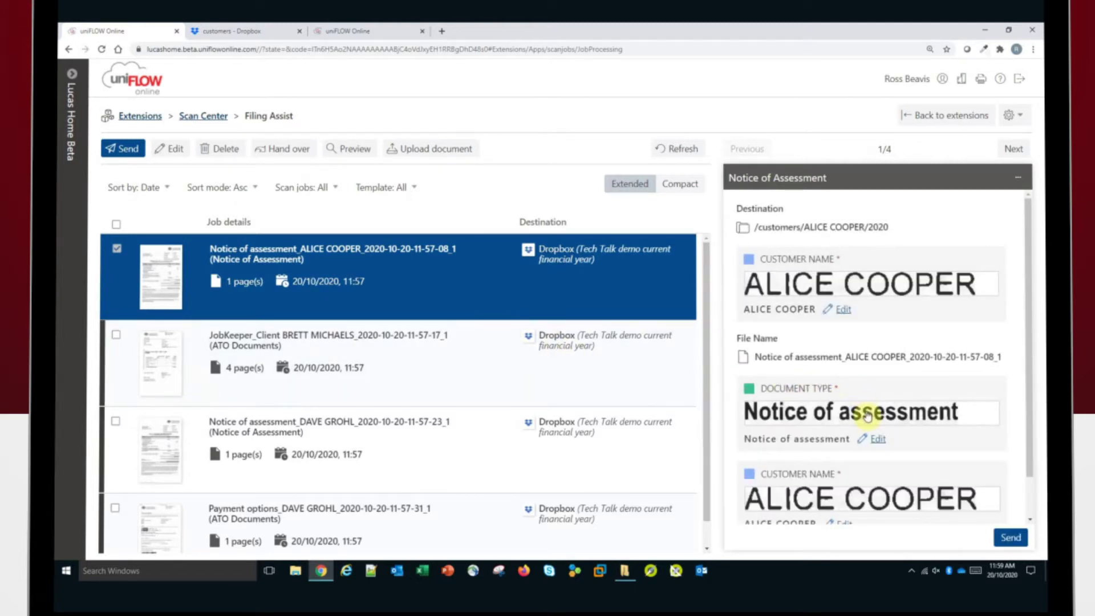
pyautogui.click(944, 412)
# Review where the Document Type and Customer Name were captured on the notice, then advance to the next job
pyautogui.click(933, 411)
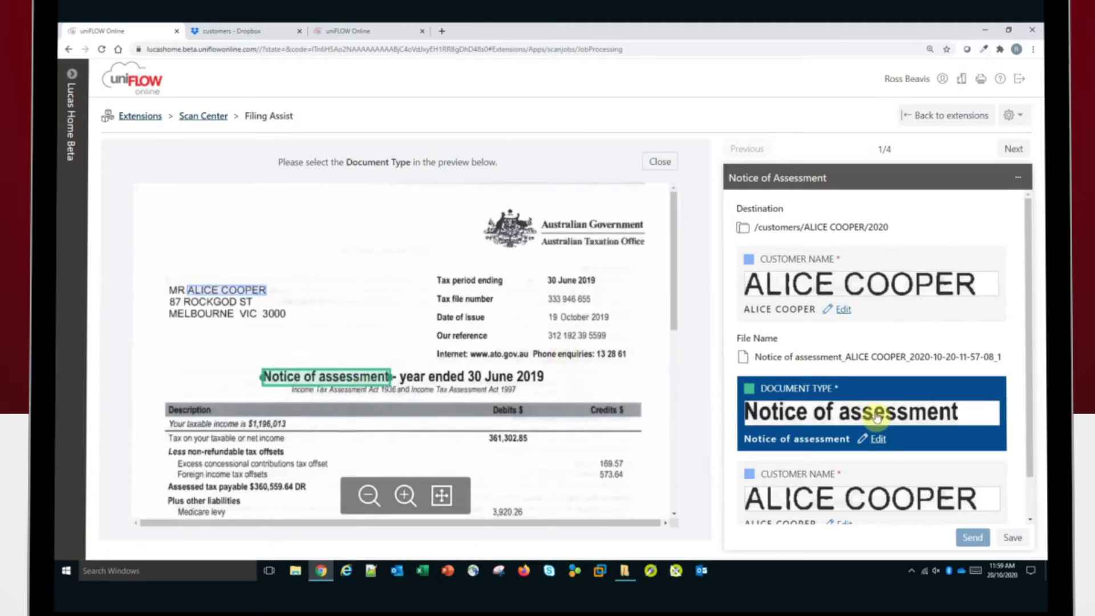
pyautogui.click(865, 285)
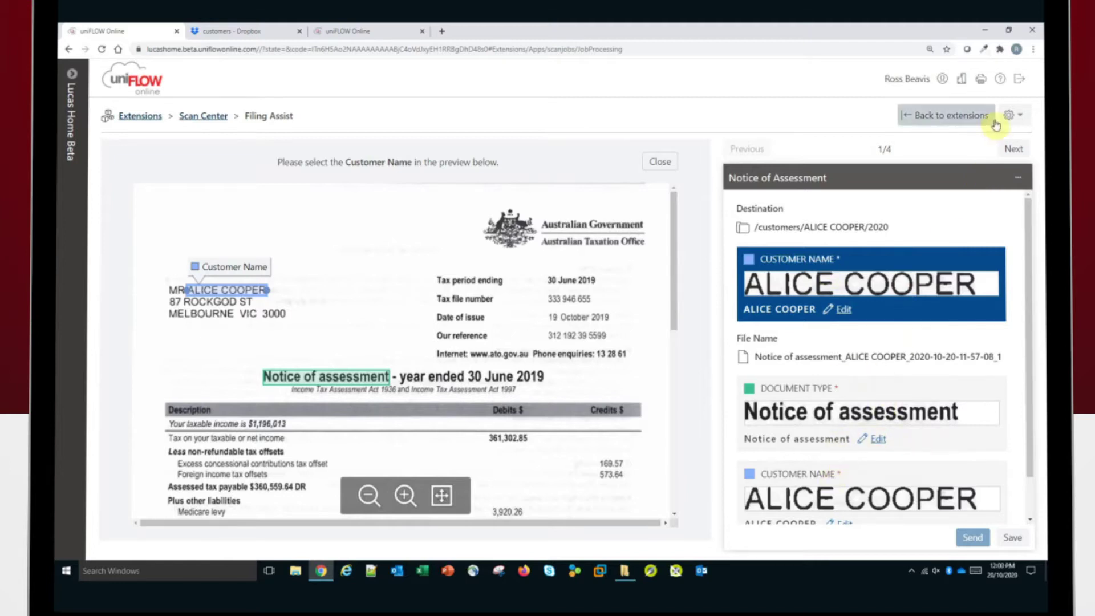
pyautogui.click(1018, 153)
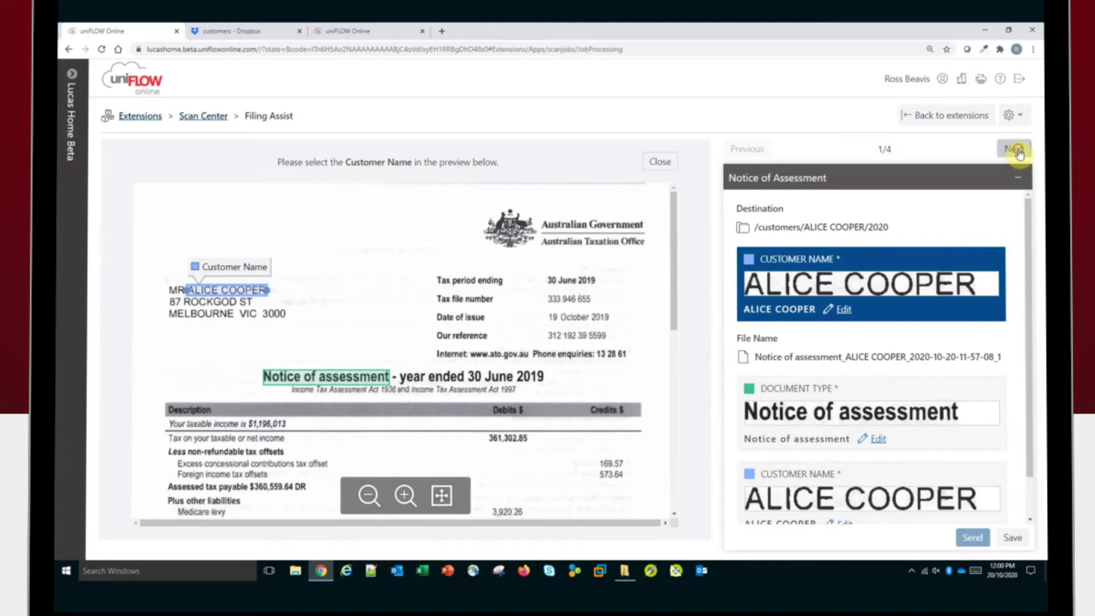
# On the JobKeeper job, reselect the customer name without 'Client' and save the template
pyautogui.click(1018, 151)
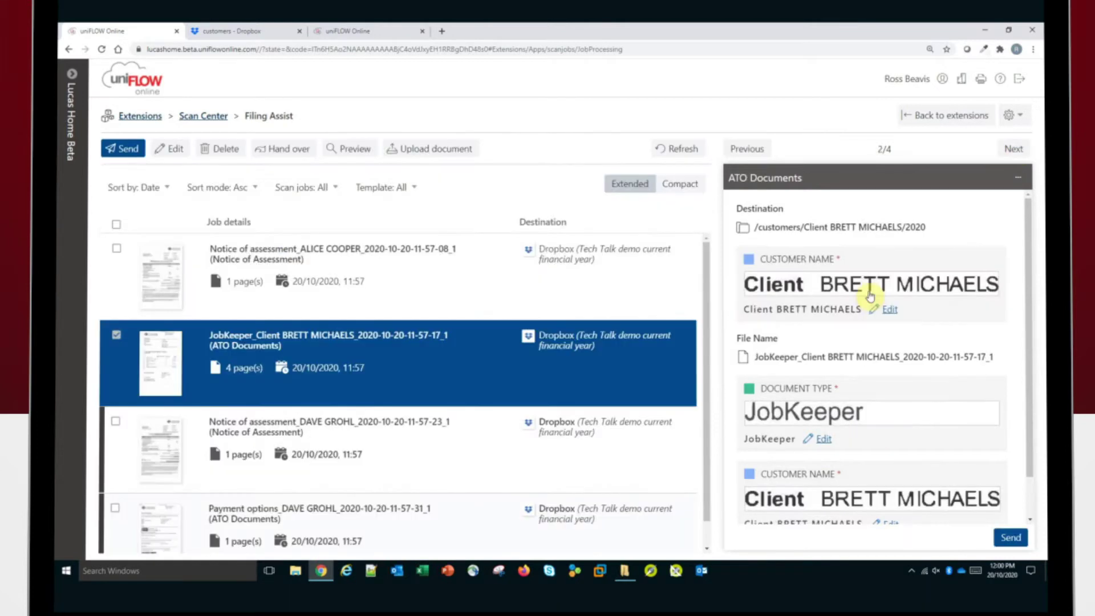
pyautogui.click(818, 418)
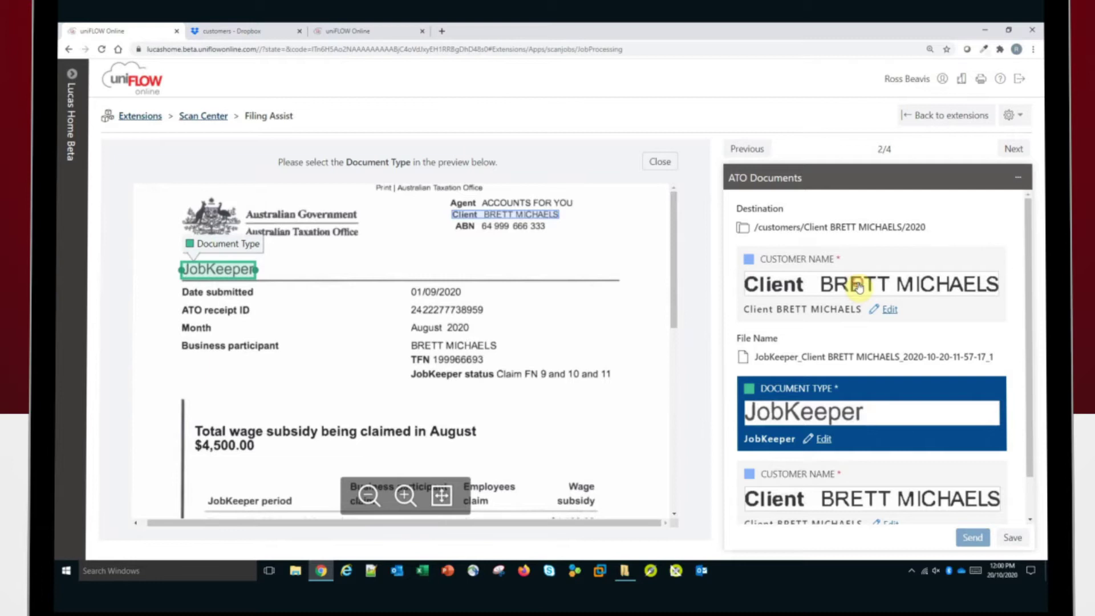
pyautogui.click(859, 287)
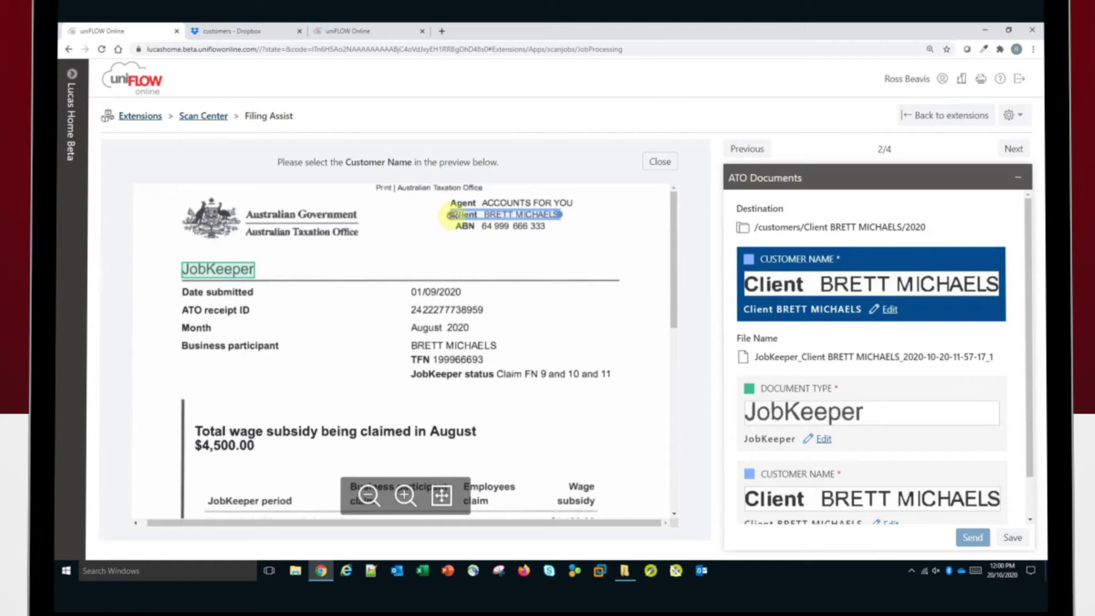
pyautogui.click(483, 215)
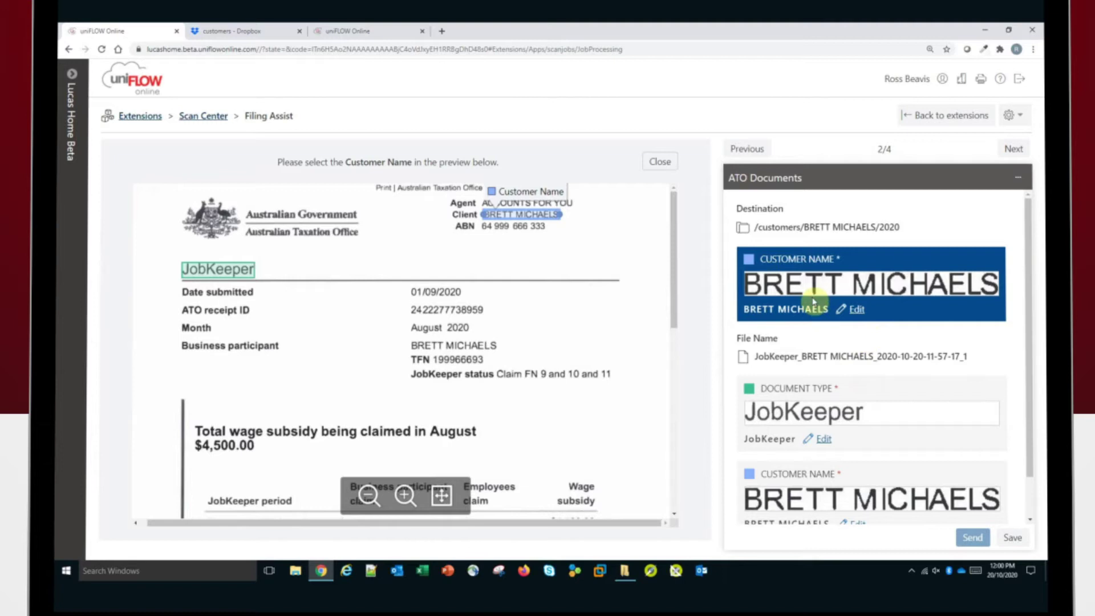
pyautogui.click(1013, 537)
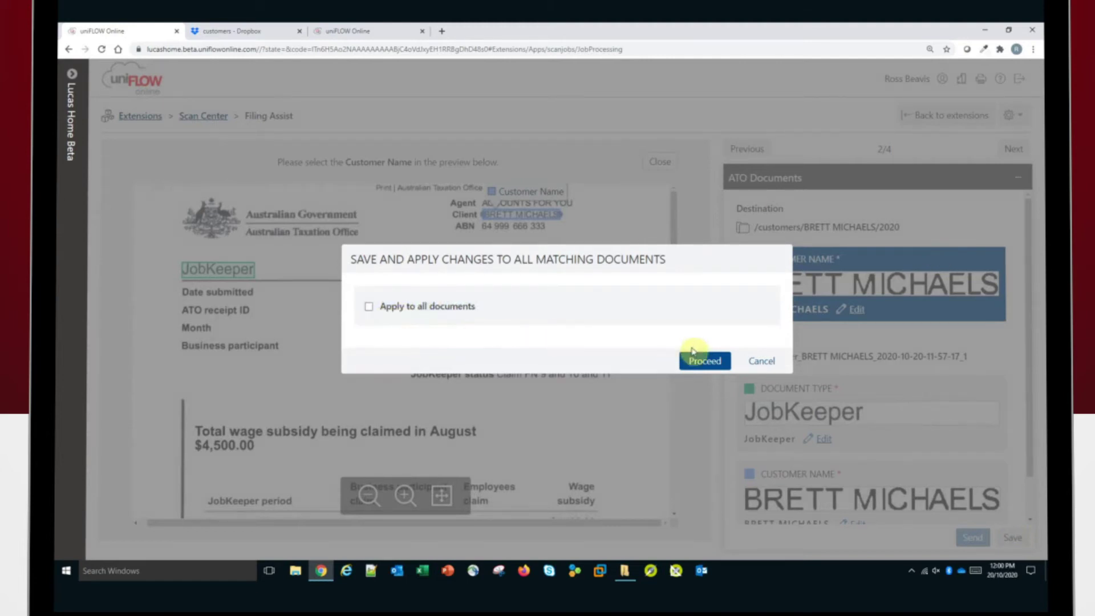
# Apply the corrected template, review jobs 3 and 4 including Payment options, then return to Scan Center
pyautogui.click(705, 361)
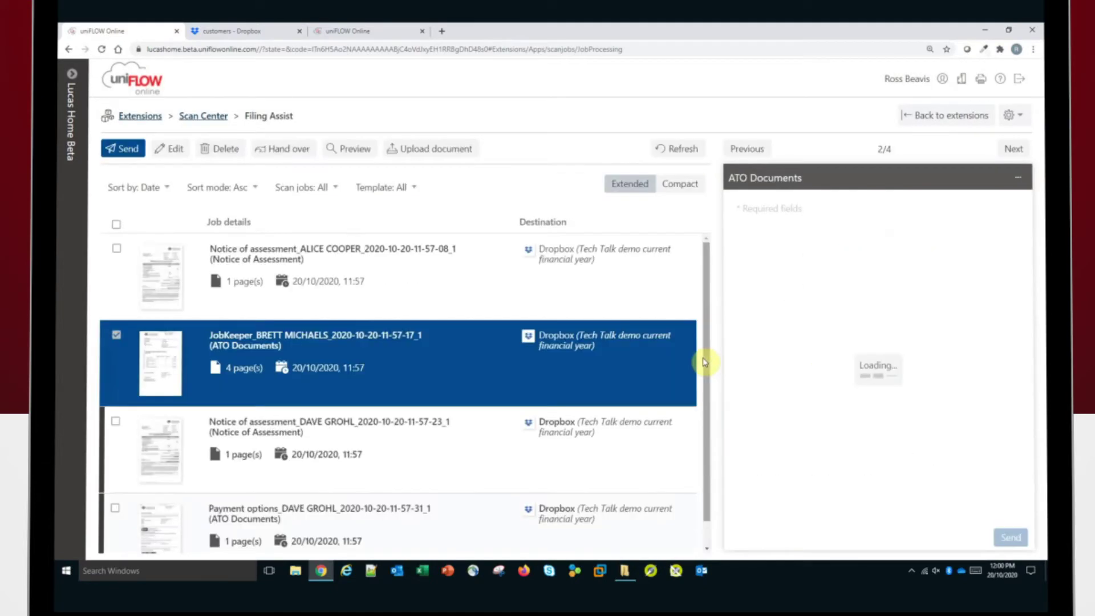
pyautogui.click(1013, 149)
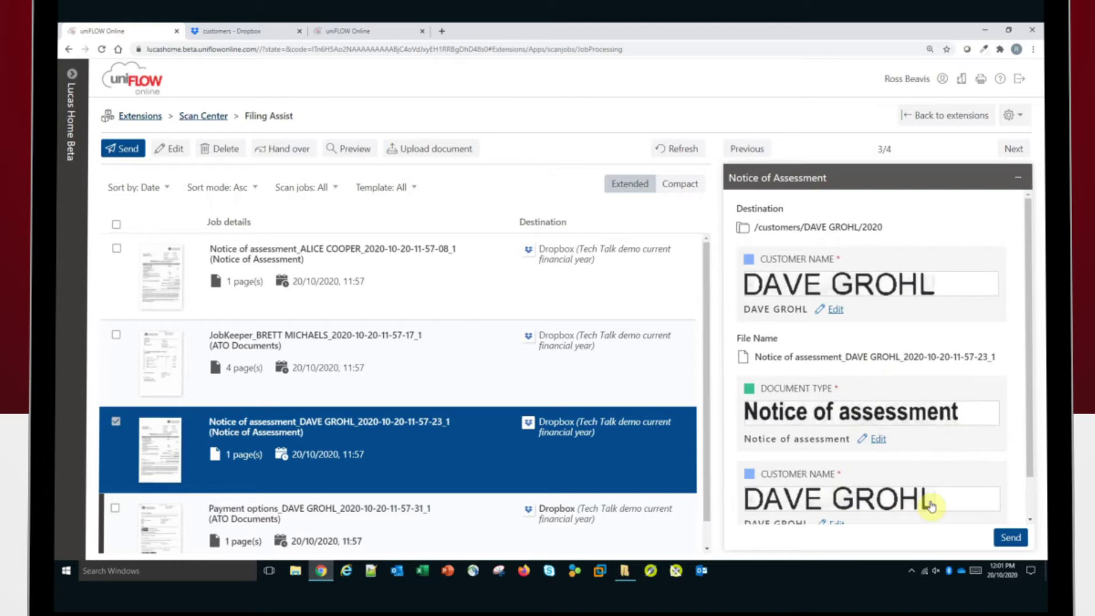
pyautogui.click(1015, 150)
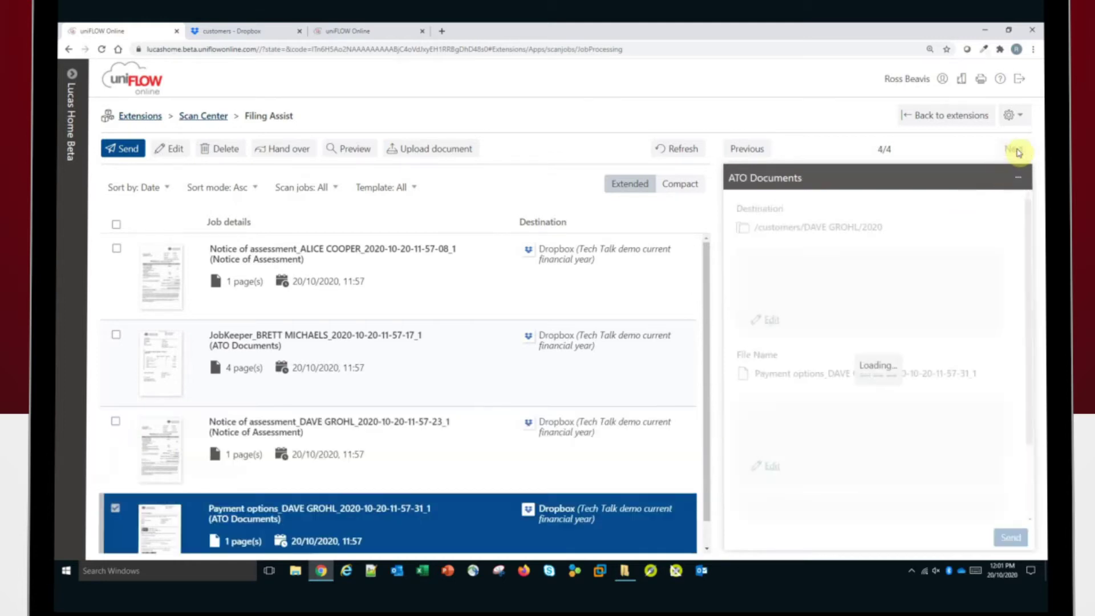
pyautogui.click(848, 413)
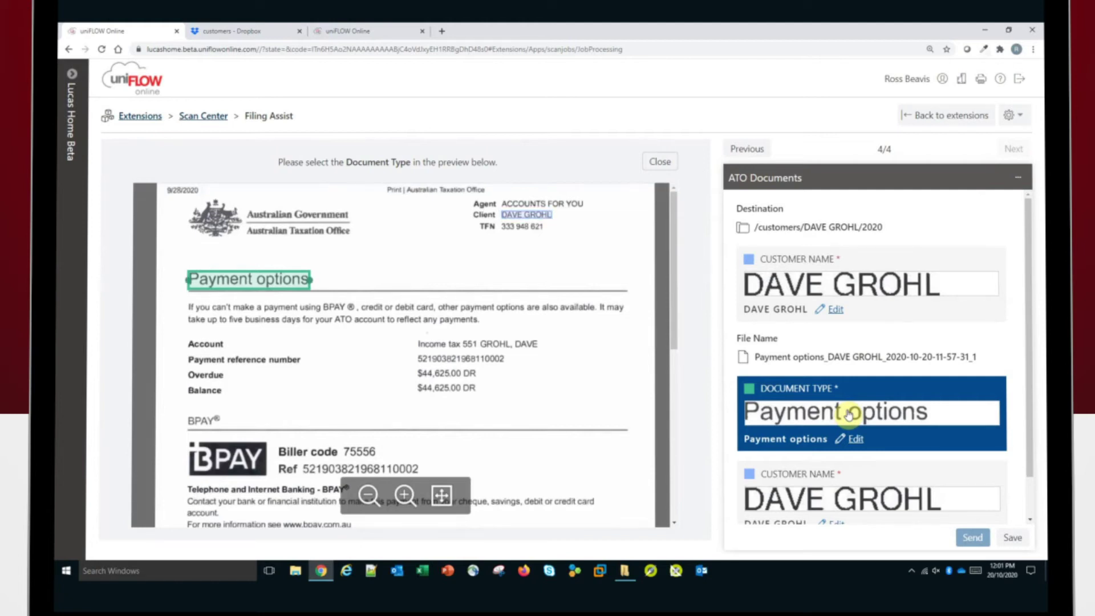
pyautogui.click(219, 119)
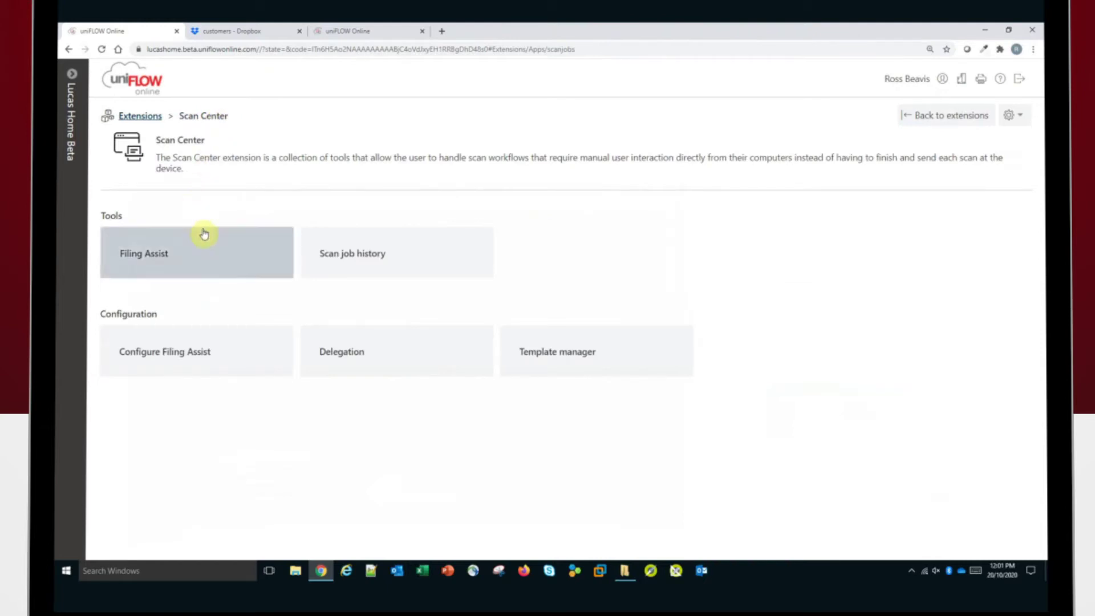
# Select all four Filing Assist jobs and send them to the Tech Talk demo Dropbox destination
pyautogui.click(248, 260)
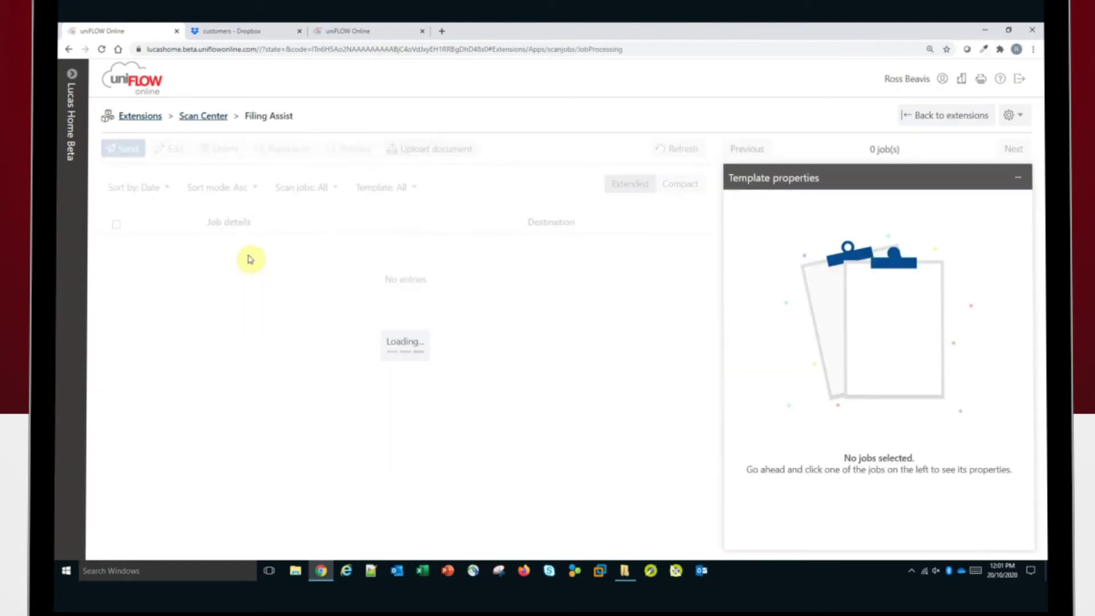
pyautogui.click(117, 227)
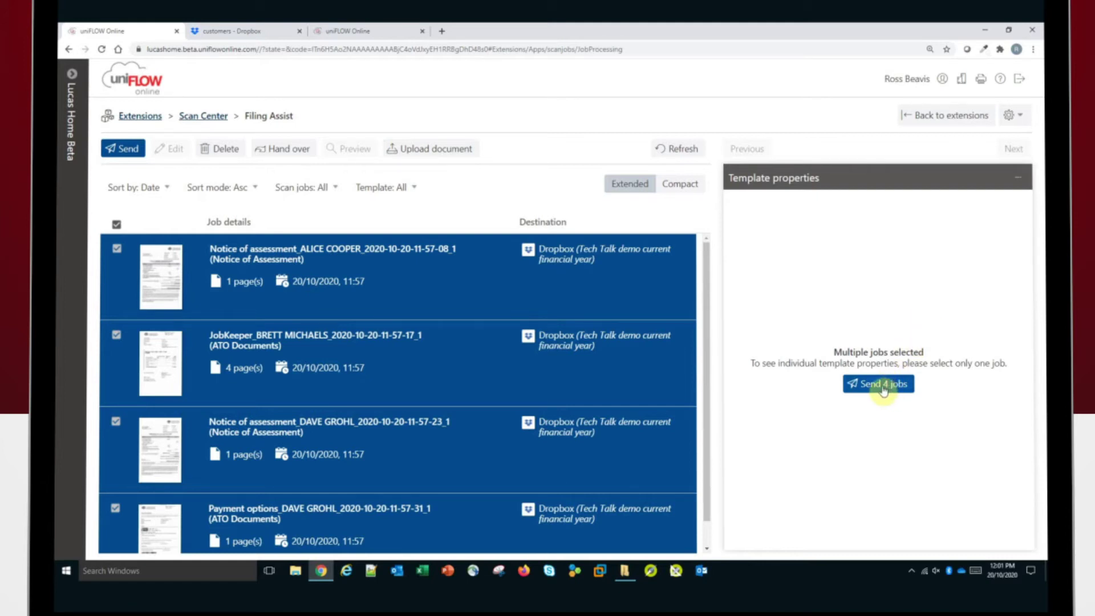
pyautogui.click(883, 387)
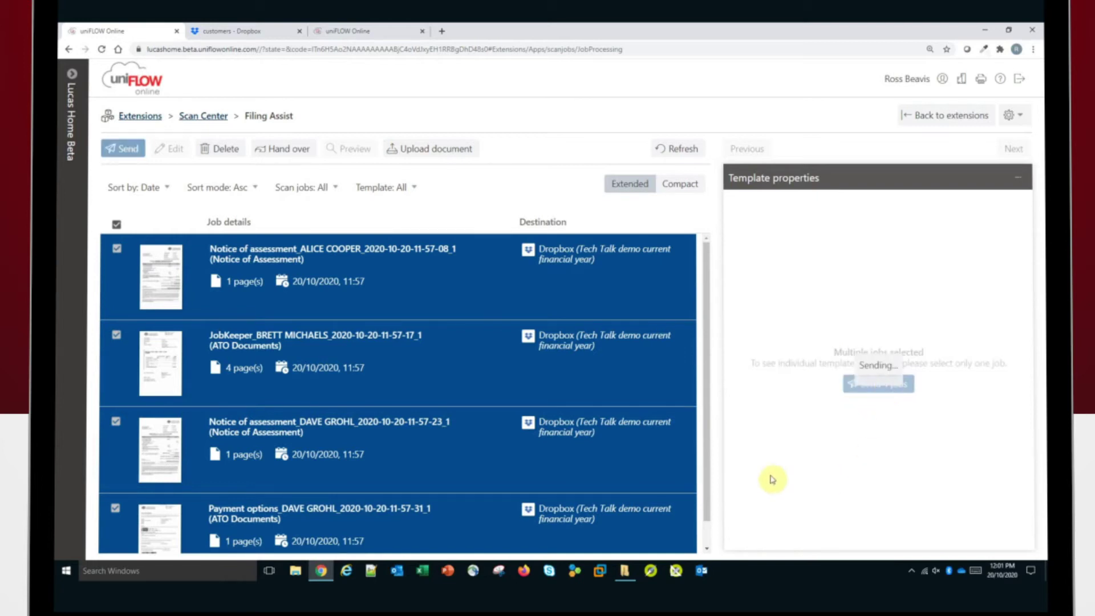
# Open the Notice of assessment PDF in the third customer's 2020 Dropbox folder and zoom in
pyautogui.click(255, 37)
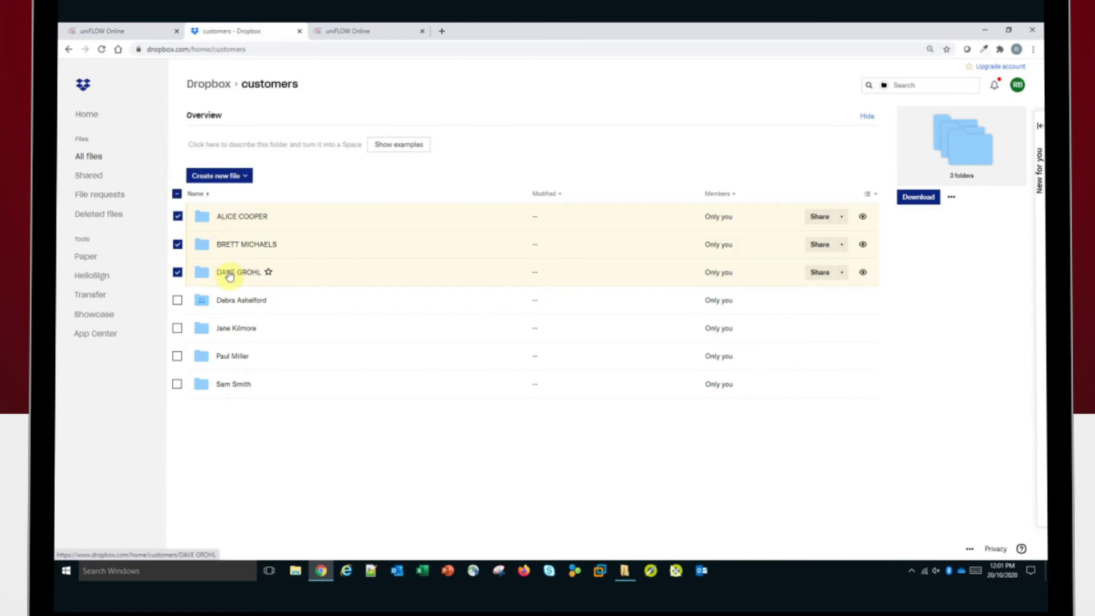
pyautogui.click(229, 273)
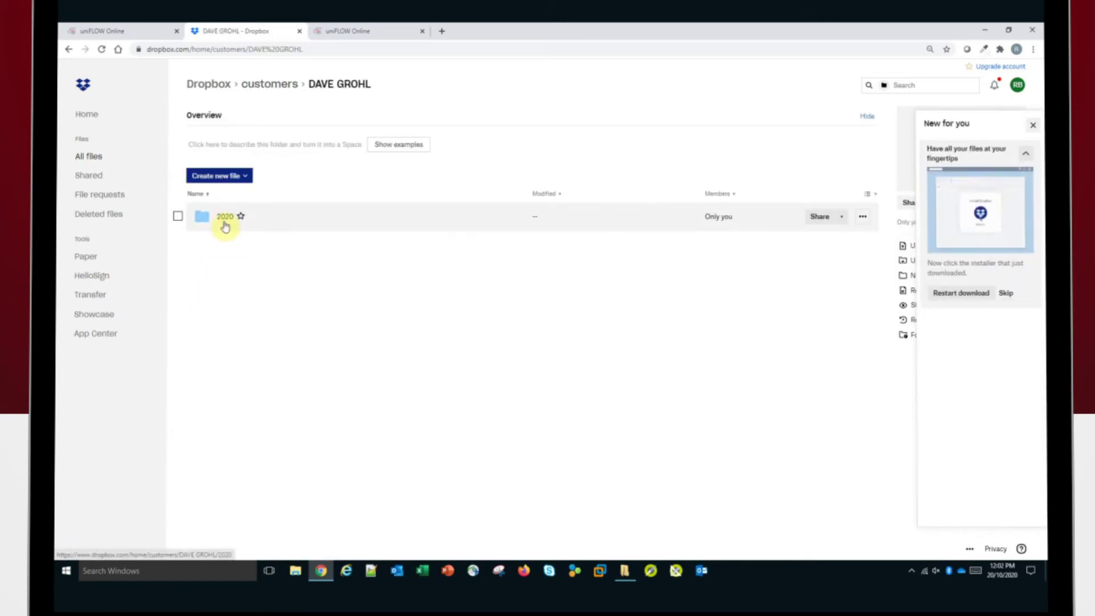
pyautogui.click(225, 220)
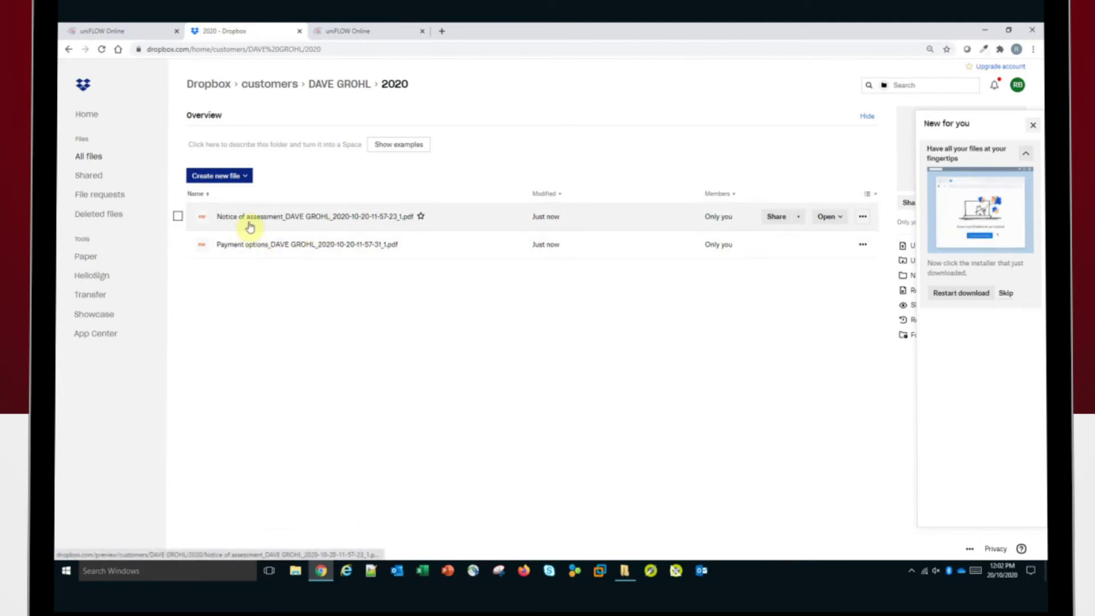
pyautogui.click(337, 216)
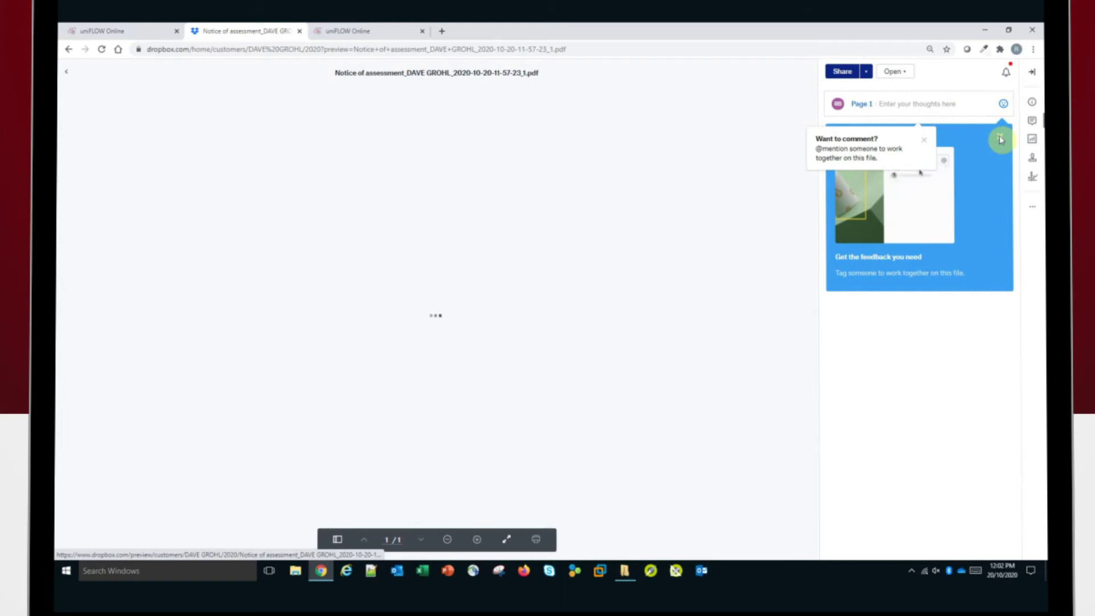
pyautogui.click(1000, 140)
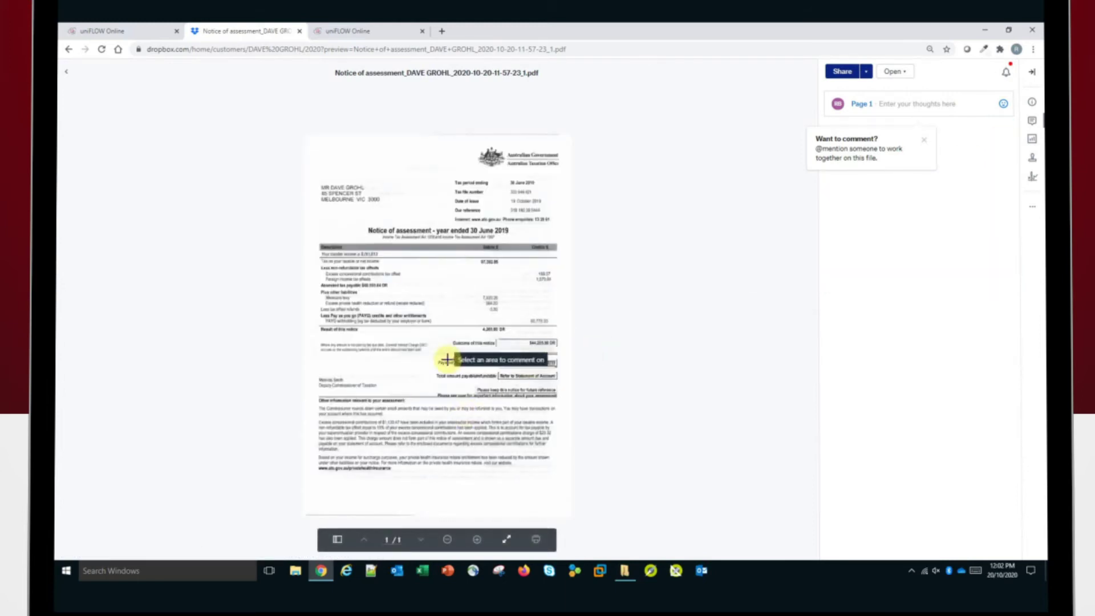
pyautogui.hotkey('ctrl', '+')
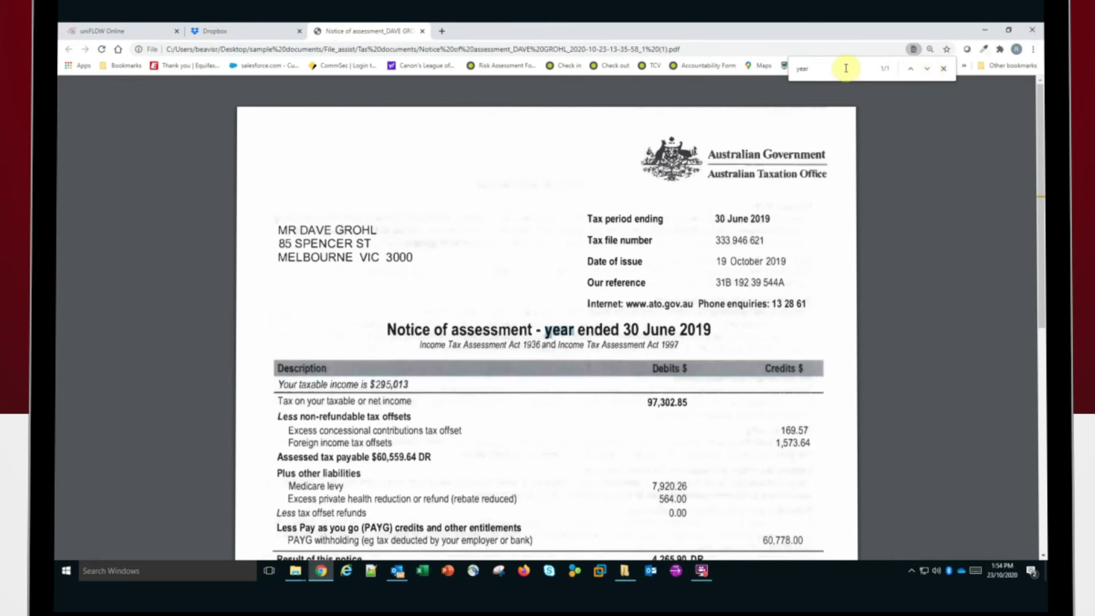
# Search the notice for 'June' and cycle between its matches
pyautogui.moveTo(992, 190)
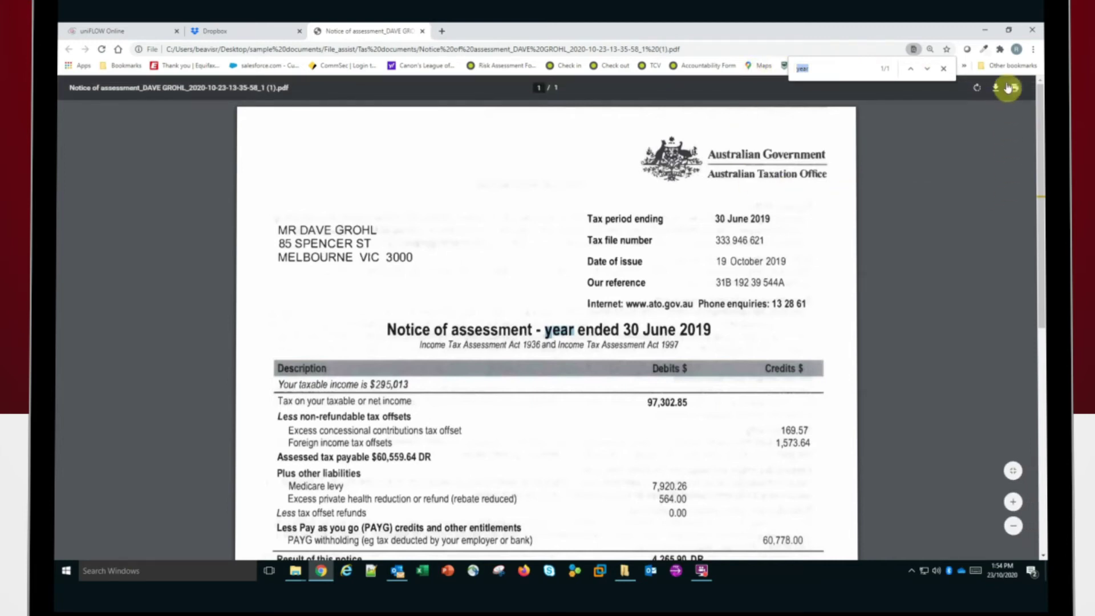
pyautogui.write('June')
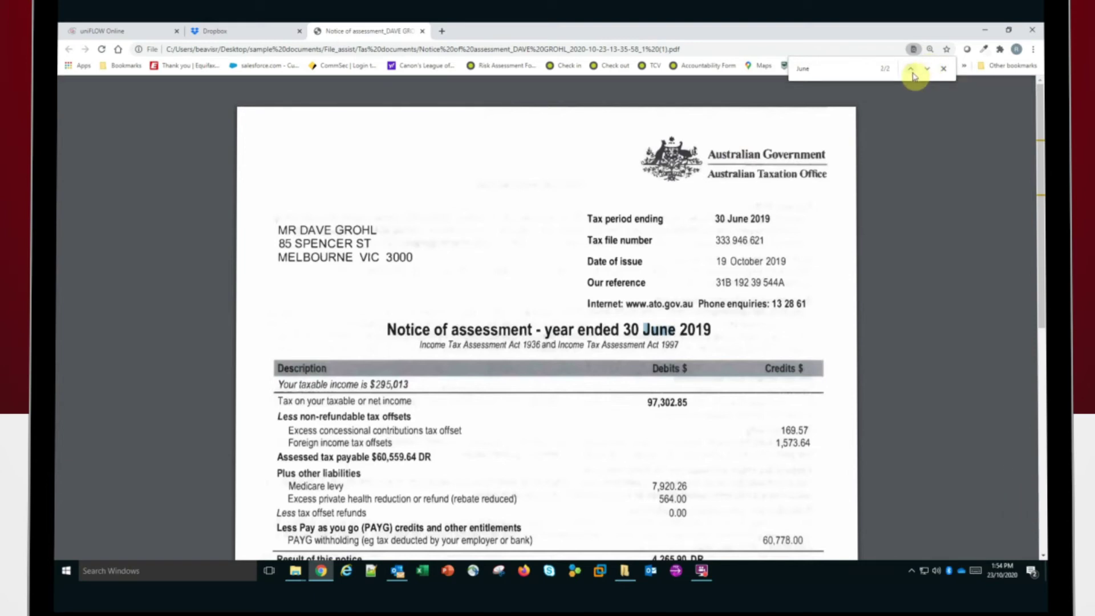
pyautogui.click(910, 69)
pyautogui.click(910, 69)
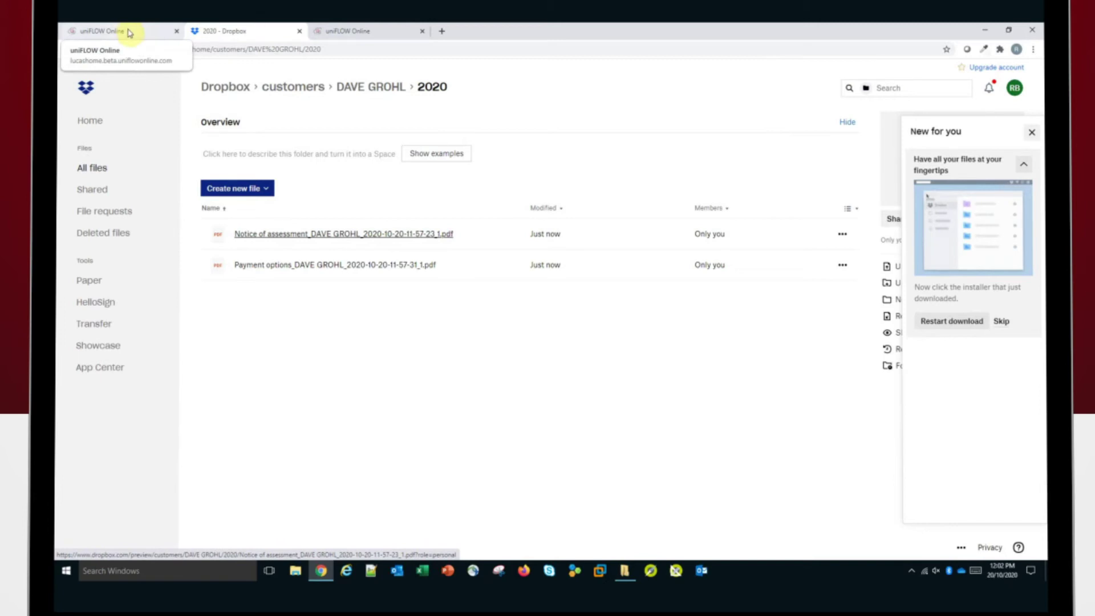
# Upload JJ Sep 20 IAS.pdf to Filing Assist by dragging it in from Explorer++
pyautogui.click(129, 33)
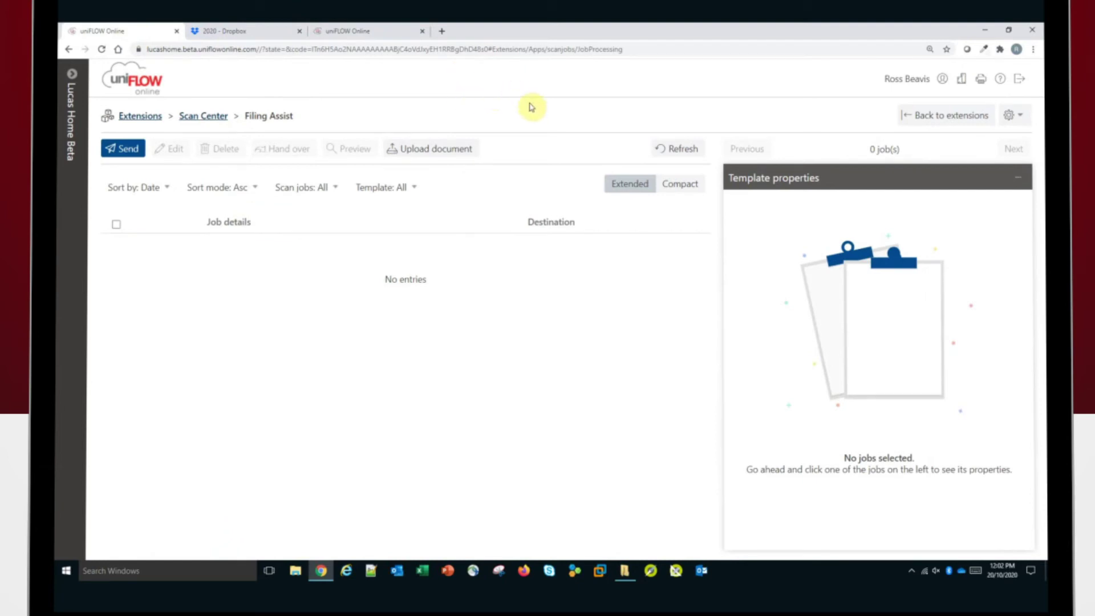
pyautogui.click(431, 154)
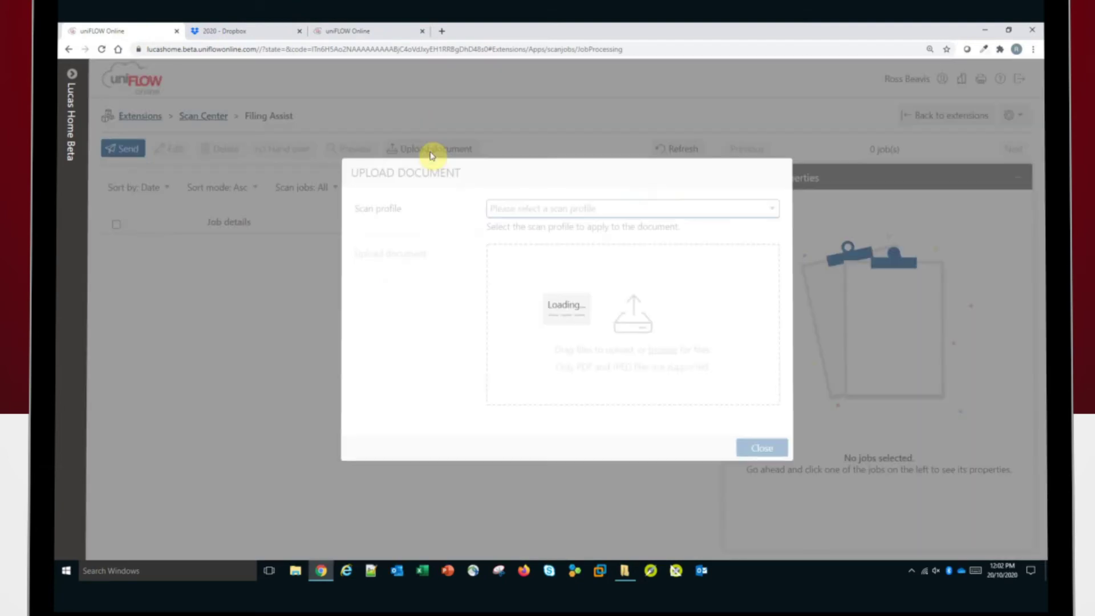
pyautogui.click(624, 570)
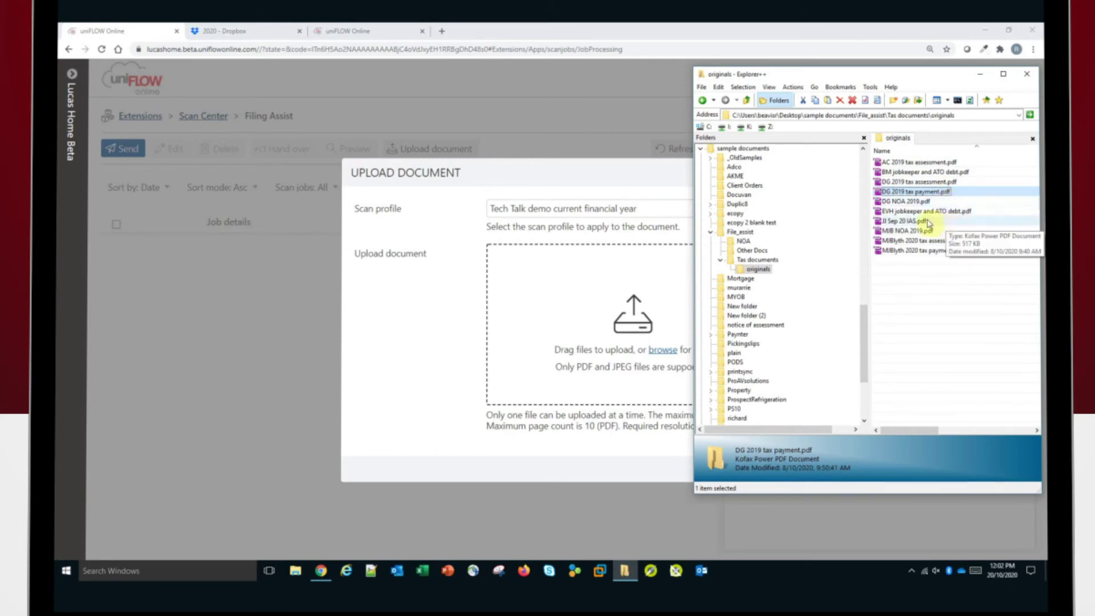
pyautogui.moveTo(926, 221); pyautogui.dragTo(636, 319)
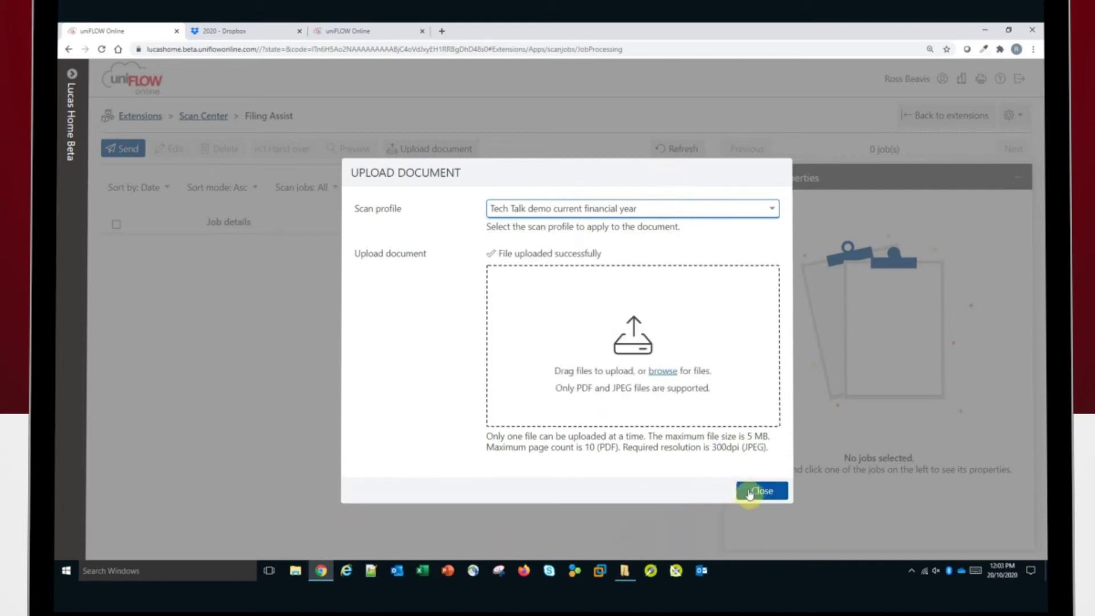
pyautogui.click(753, 491)
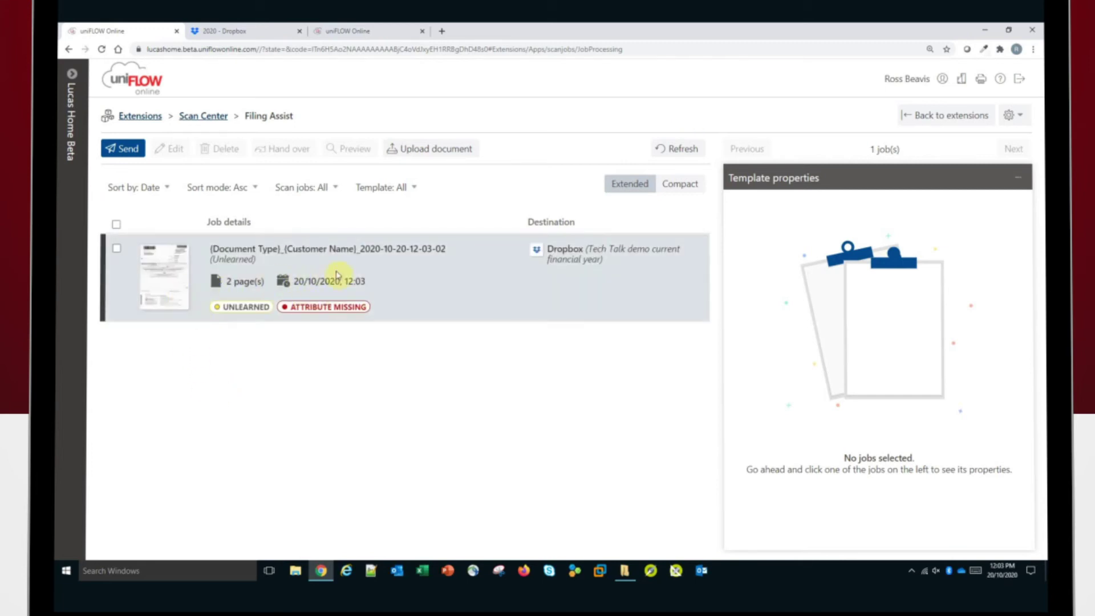
# Zone the Document Type as PAYG income tax instalment and the Customer Name as the addressee without title
pyautogui.click(387, 277)
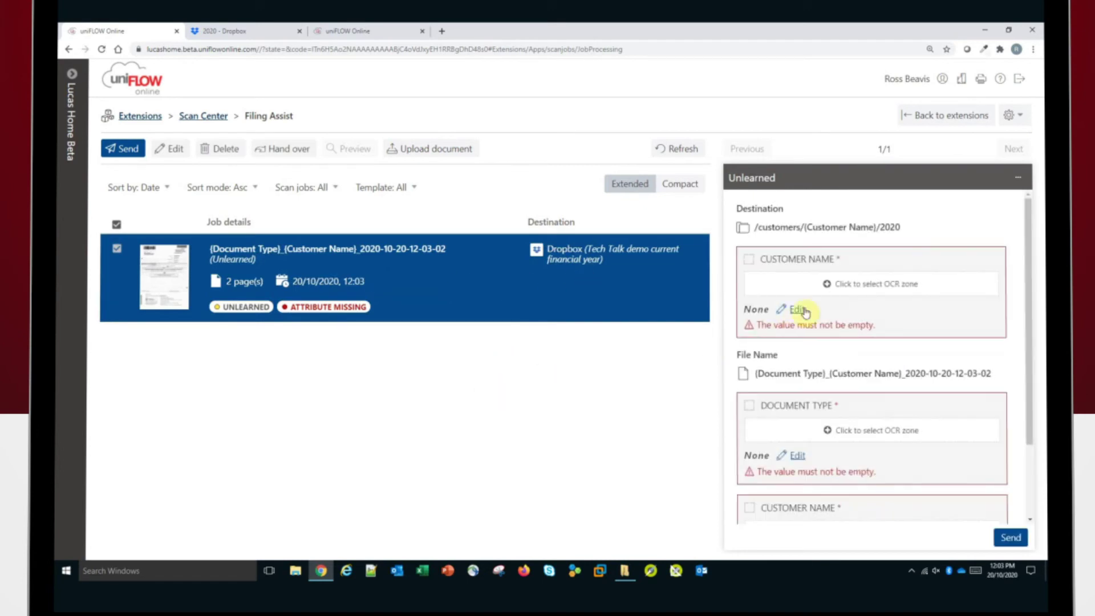
pyautogui.click(839, 430)
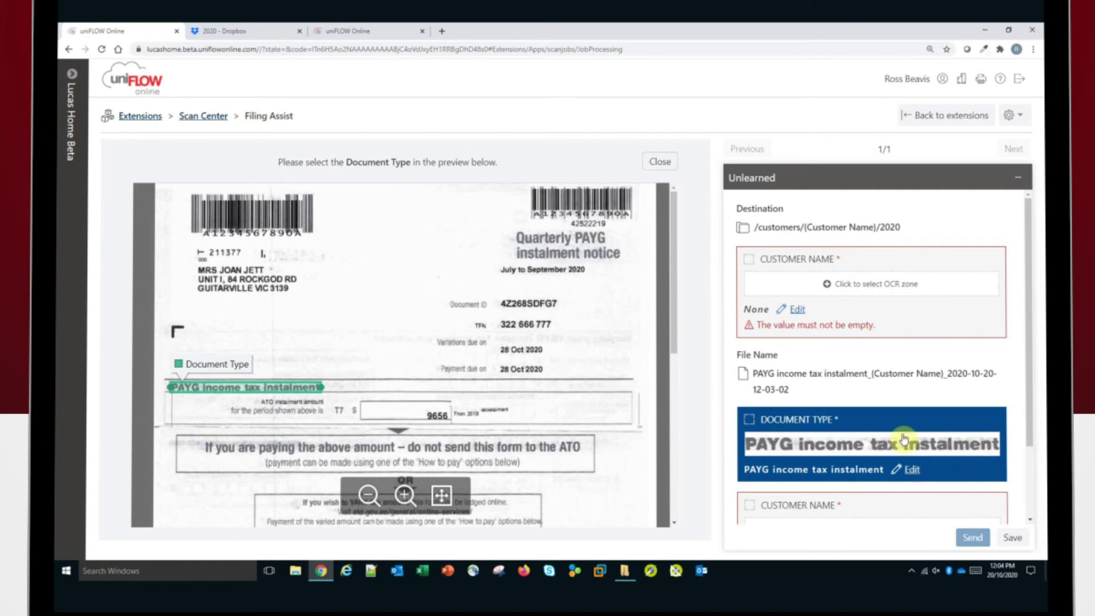
pyautogui.click(852, 286)
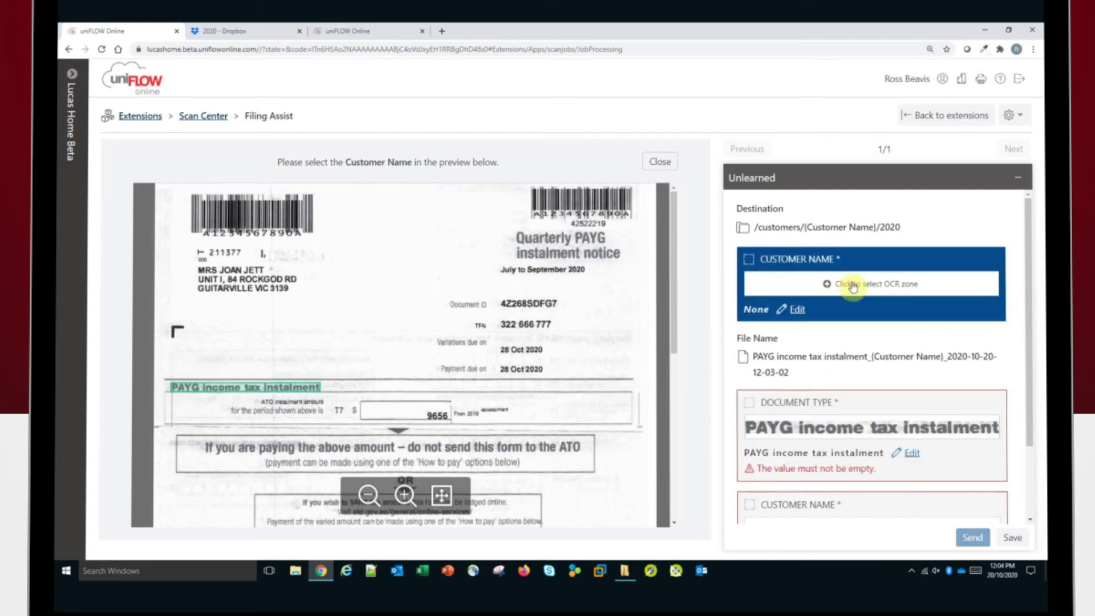
pyautogui.click(234, 273)
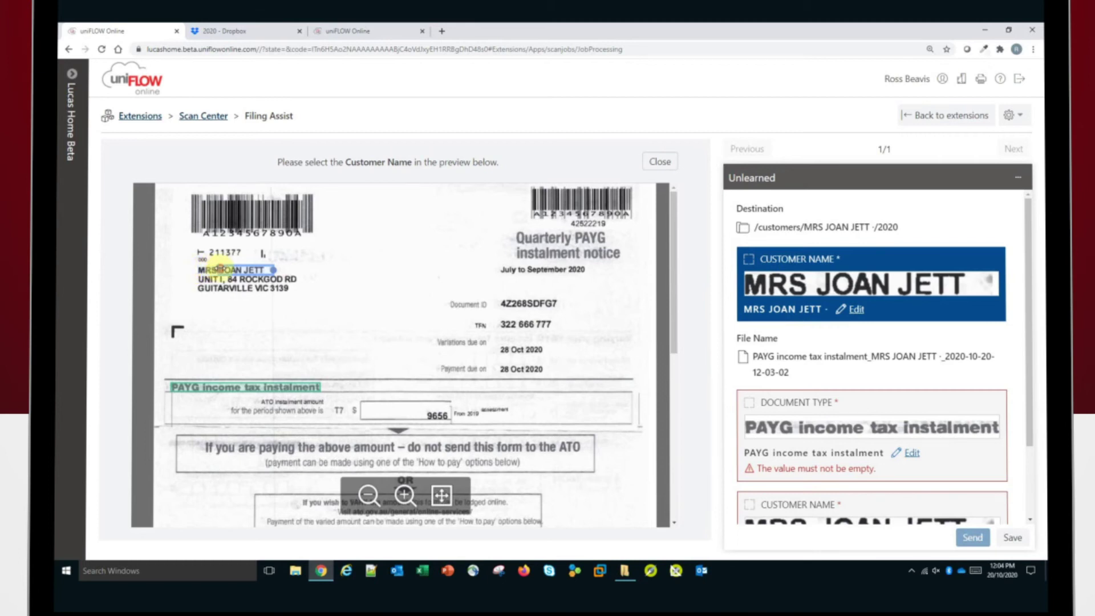
pyautogui.moveTo(221, 272); pyautogui.dragTo(219, 269)
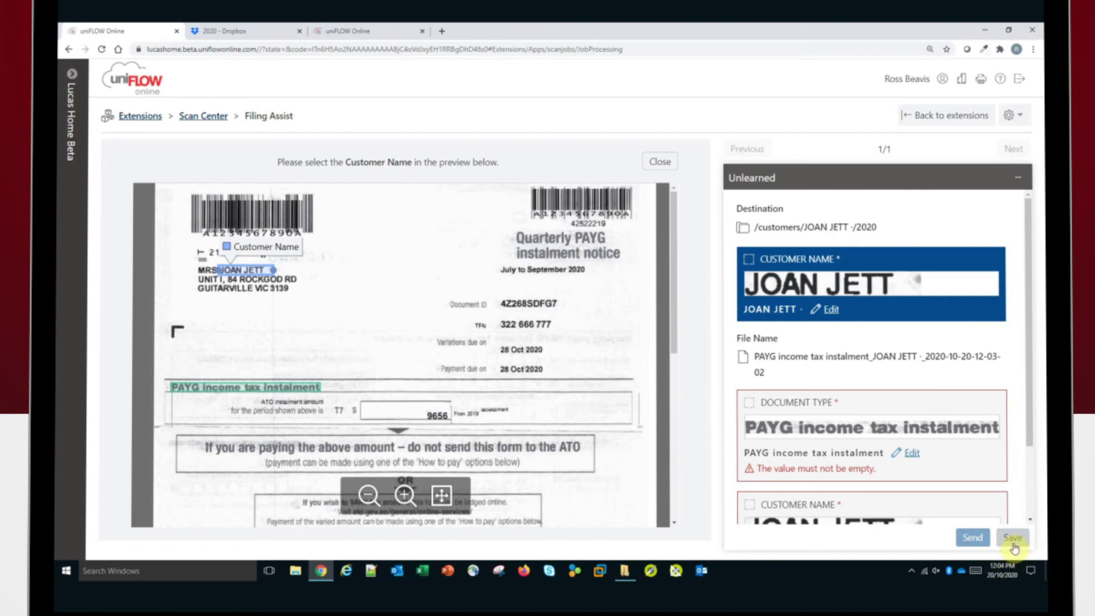
# Save the zones as a new template named 'payg' applied to all matching documents
pyautogui.click(1014, 544)
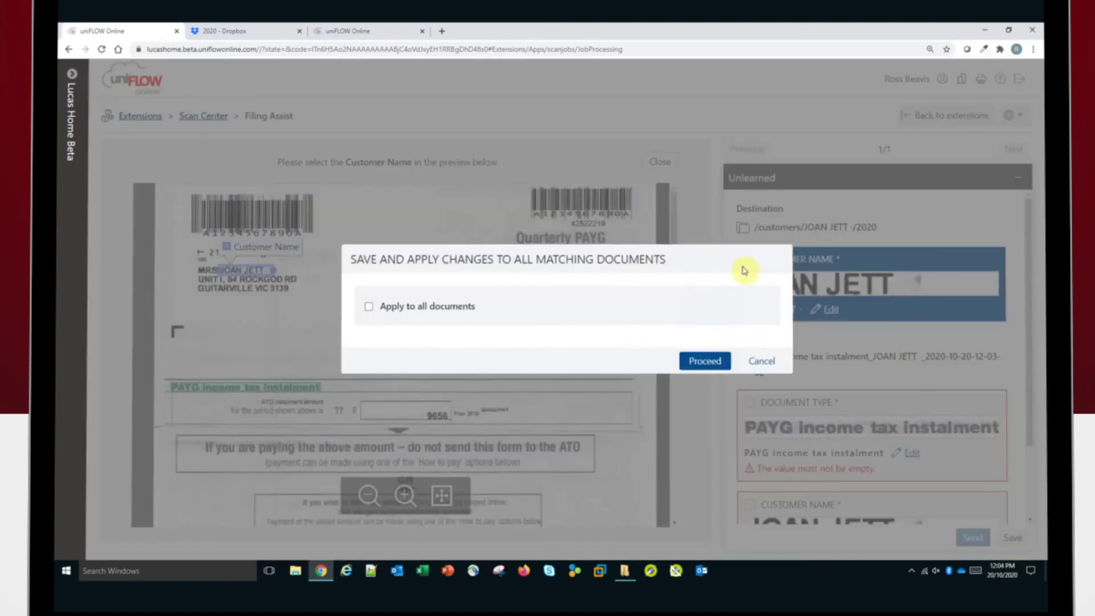
pyautogui.click(397, 311)
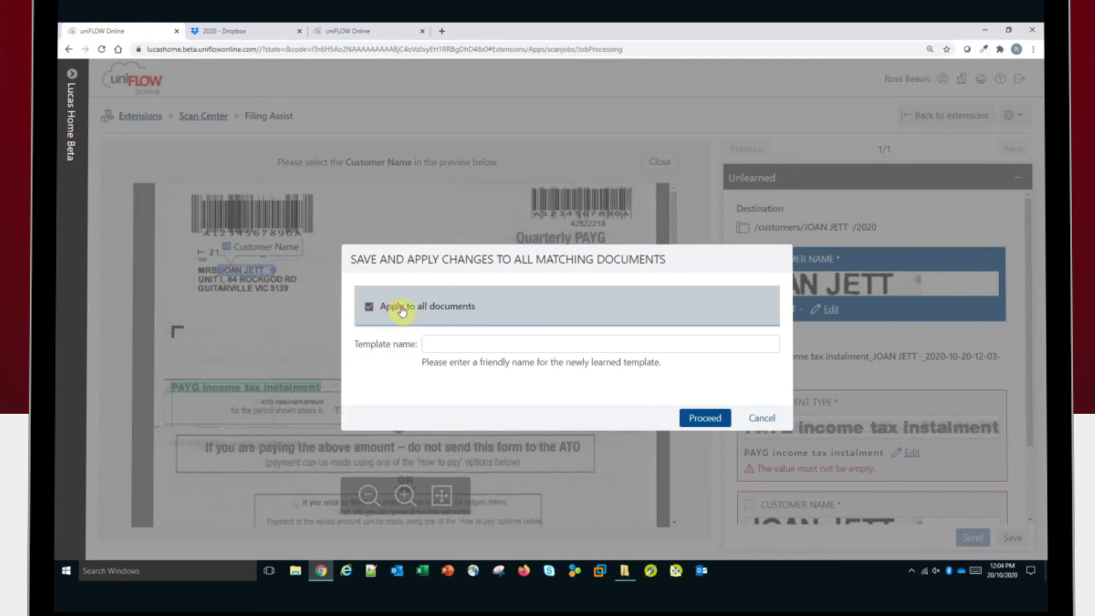
pyautogui.click(437, 346)
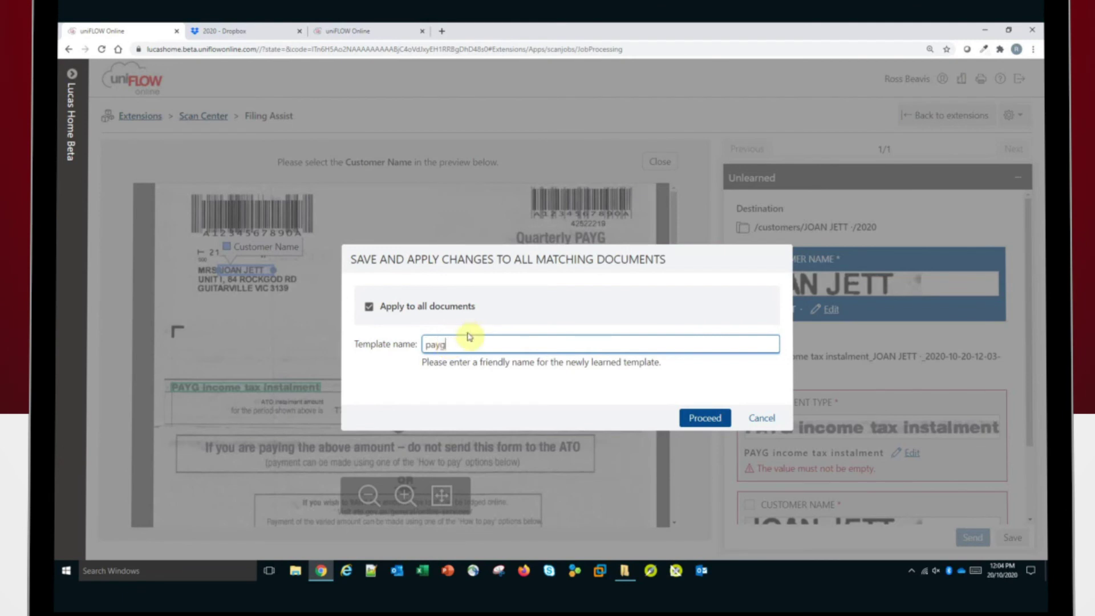
pyautogui.click(699, 417)
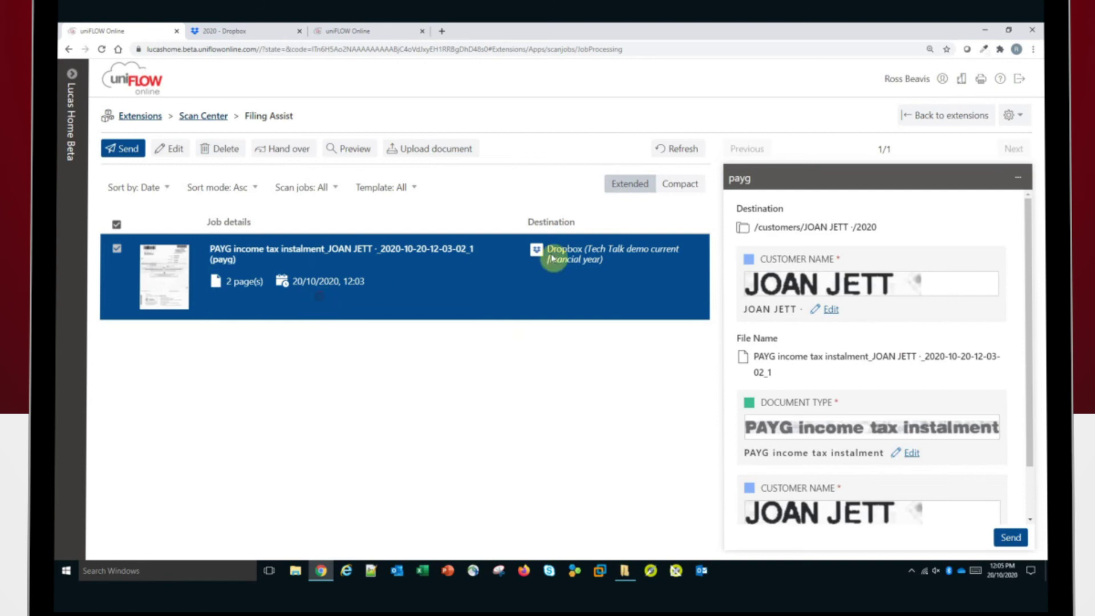
# Send the learned job to Dropbox, then upload JJ Sep 20 IAS.pdf again from Explorer++
pyautogui.click(1018, 542)
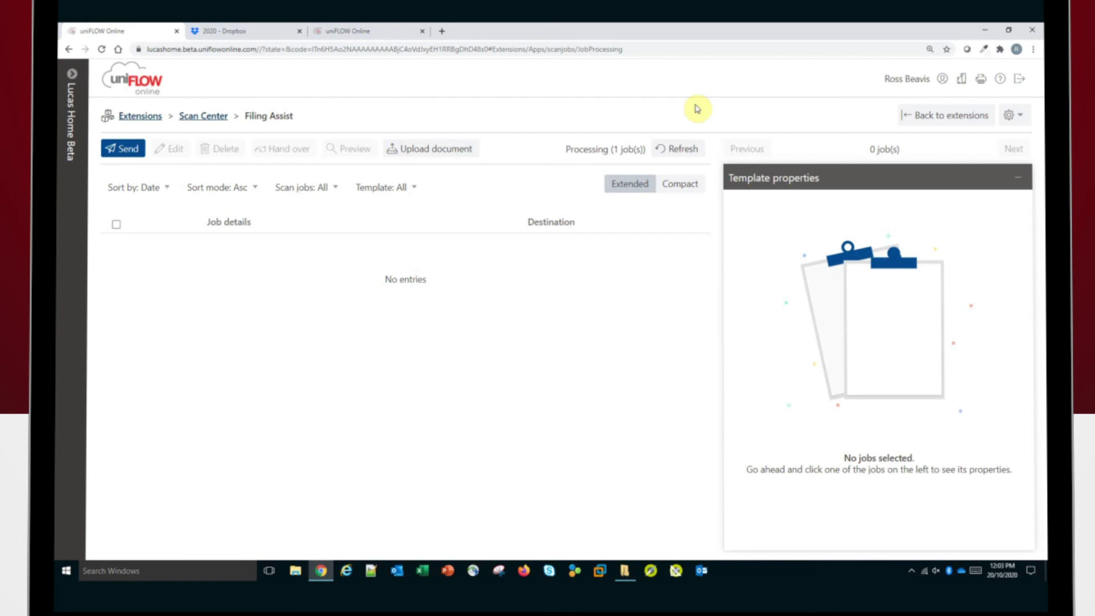
pyautogui.click(425, 149)
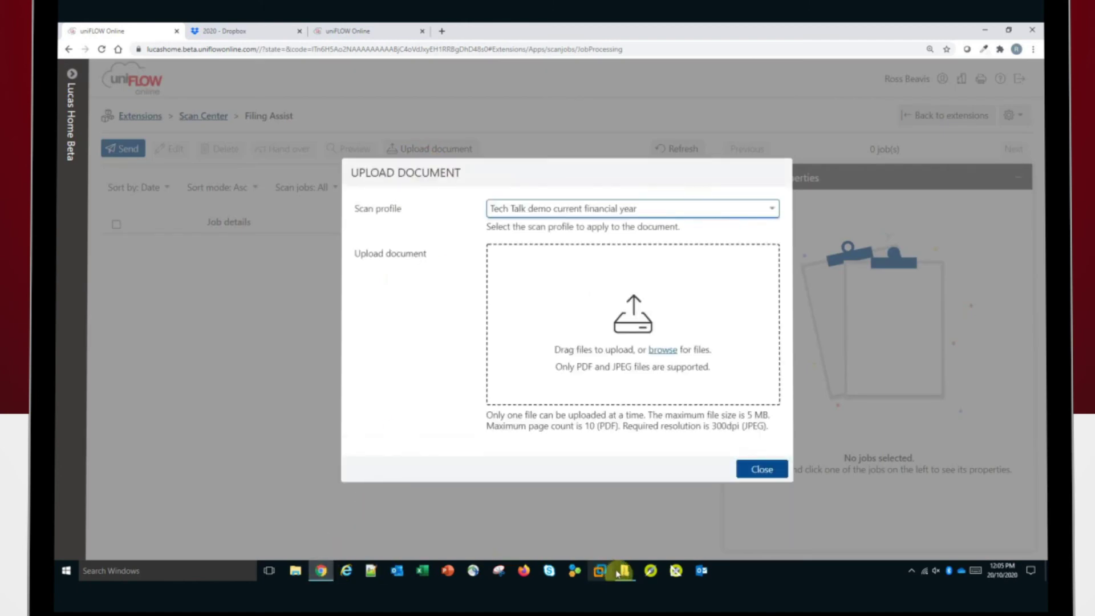
pyautogui.click(625, 573)
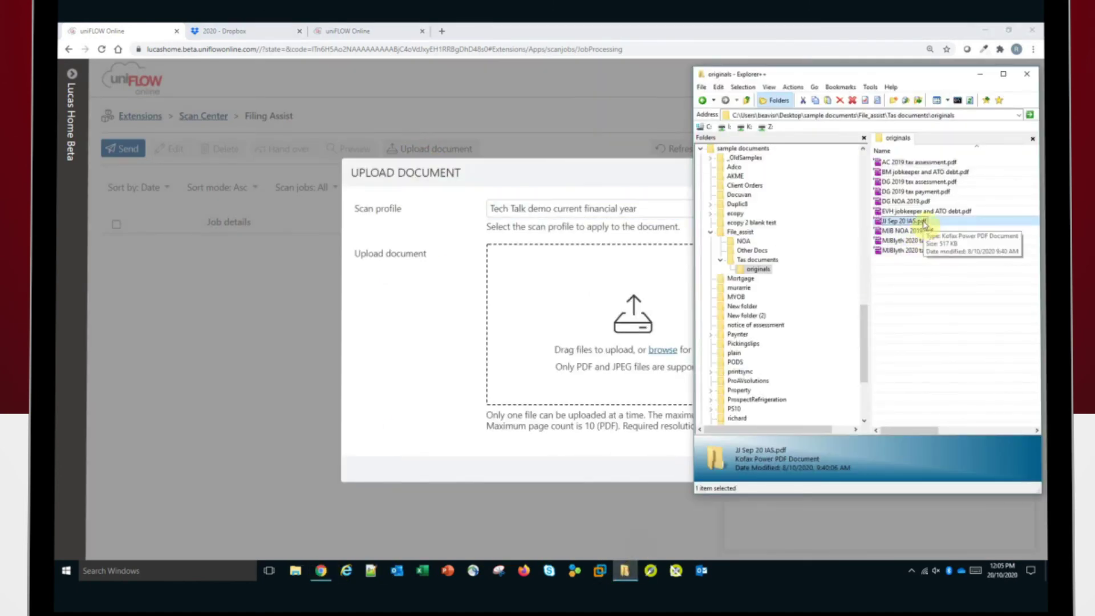
pyautogui.moveTo(906, 220); pyautogui.dragTo(625, 319)
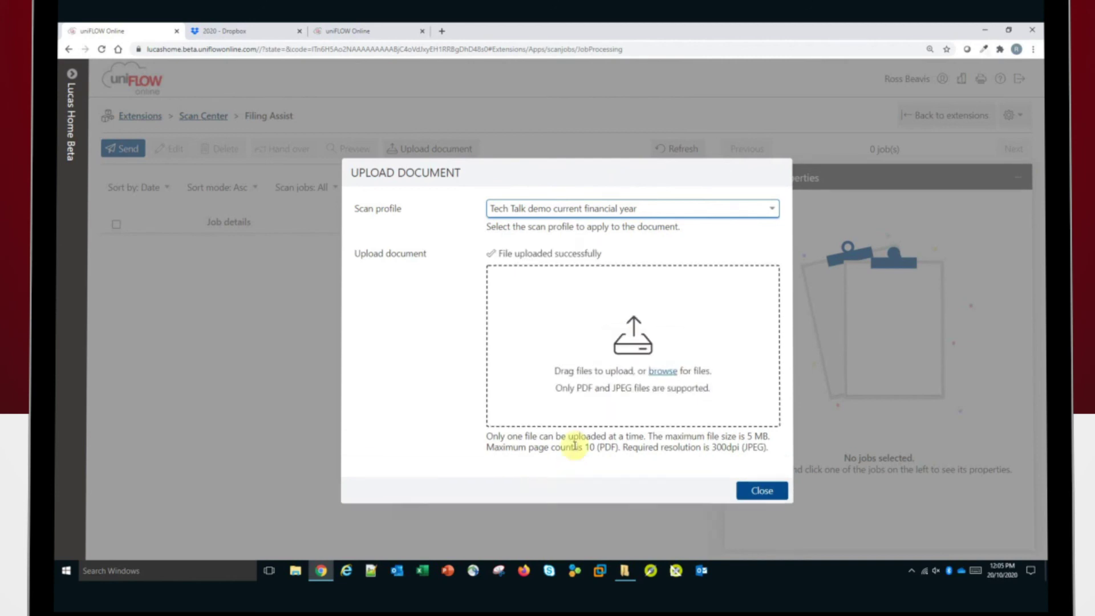
pyautogui.click(762, 490)
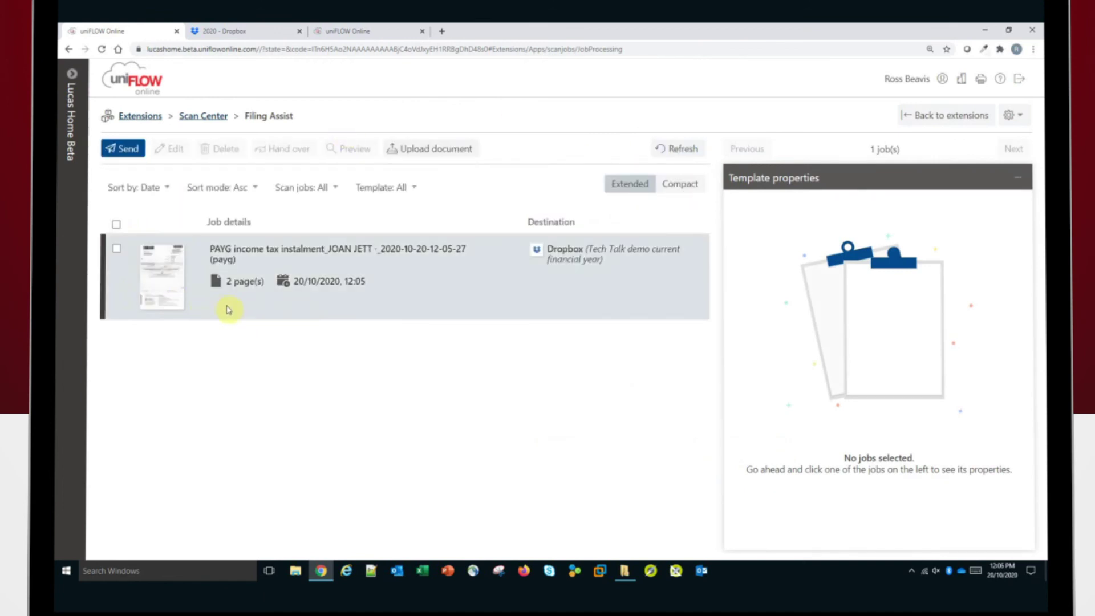
# Open the new PAYG job's 'payg' properties, with Document Type 'PAYG income tax instalment' prefilled
pyautogui.click(276, 299)
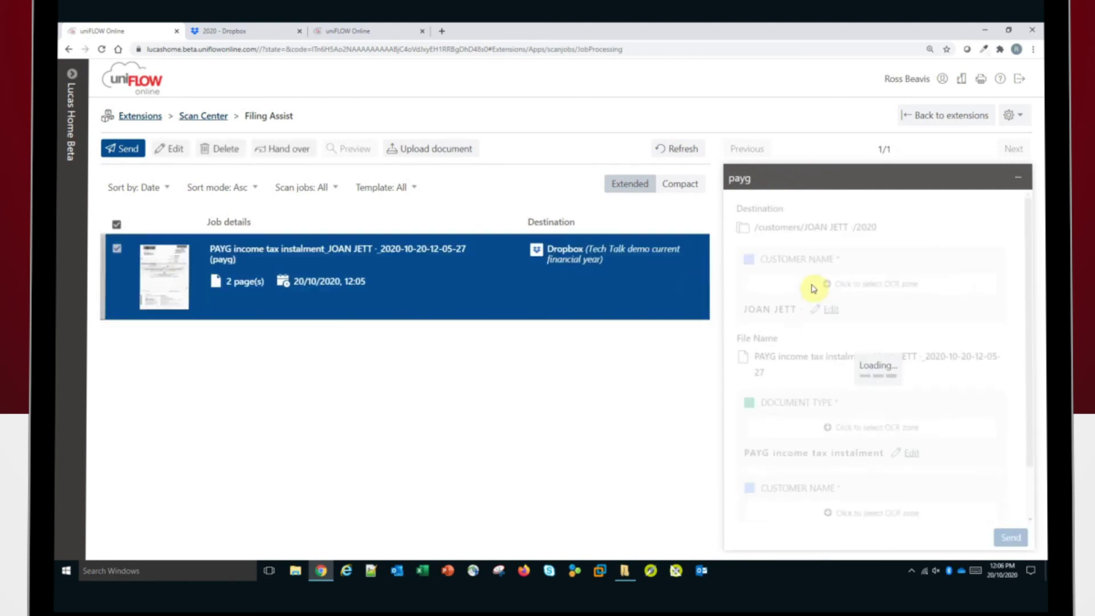